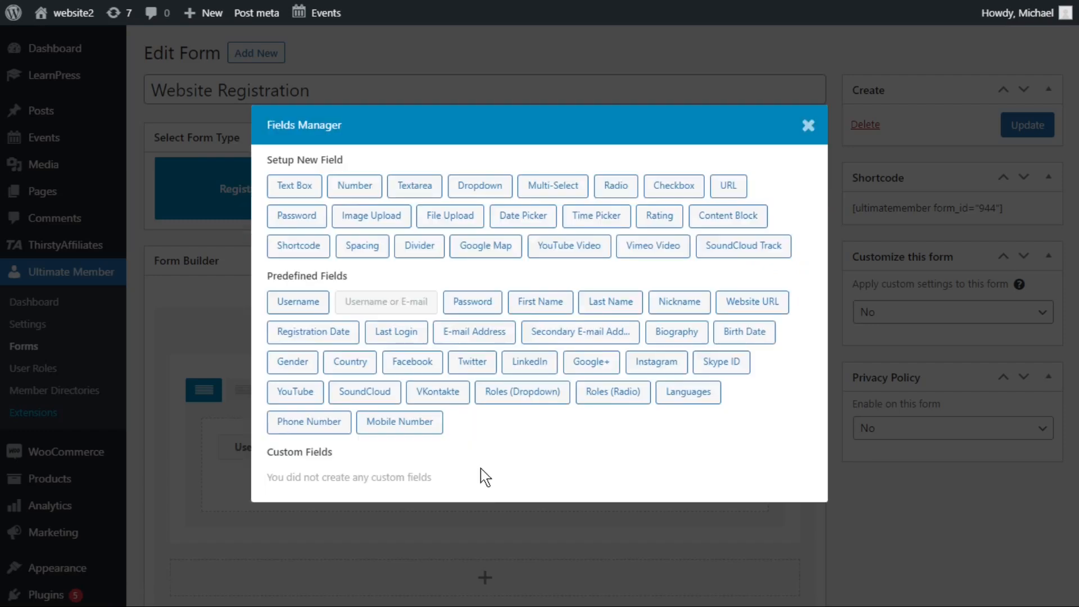
- Add the predefined Password field to the Website Registration form and update the form
click(485, 301)
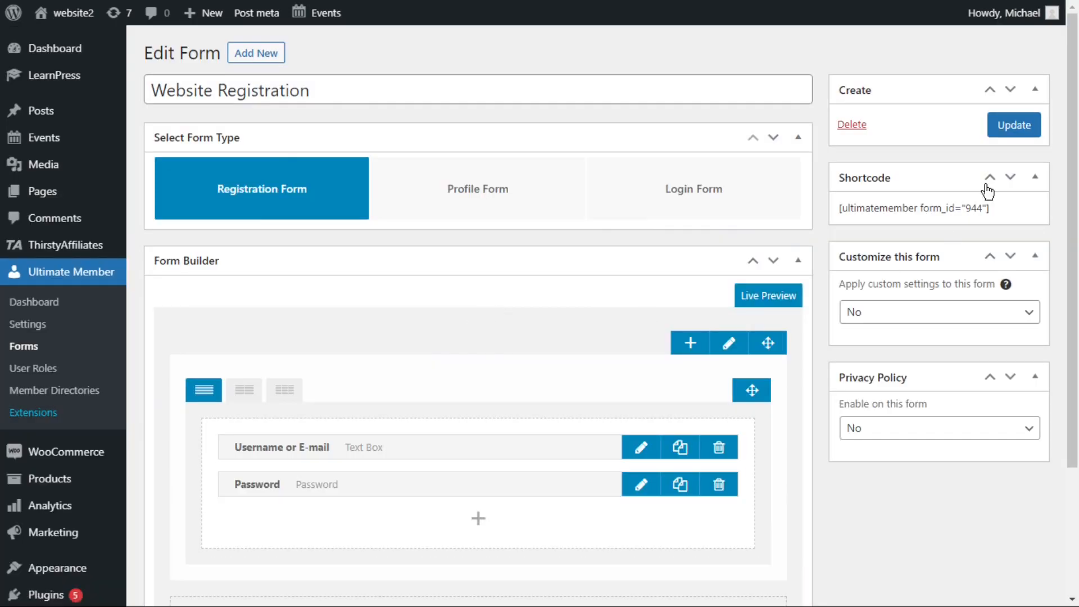
click(1020, 130)
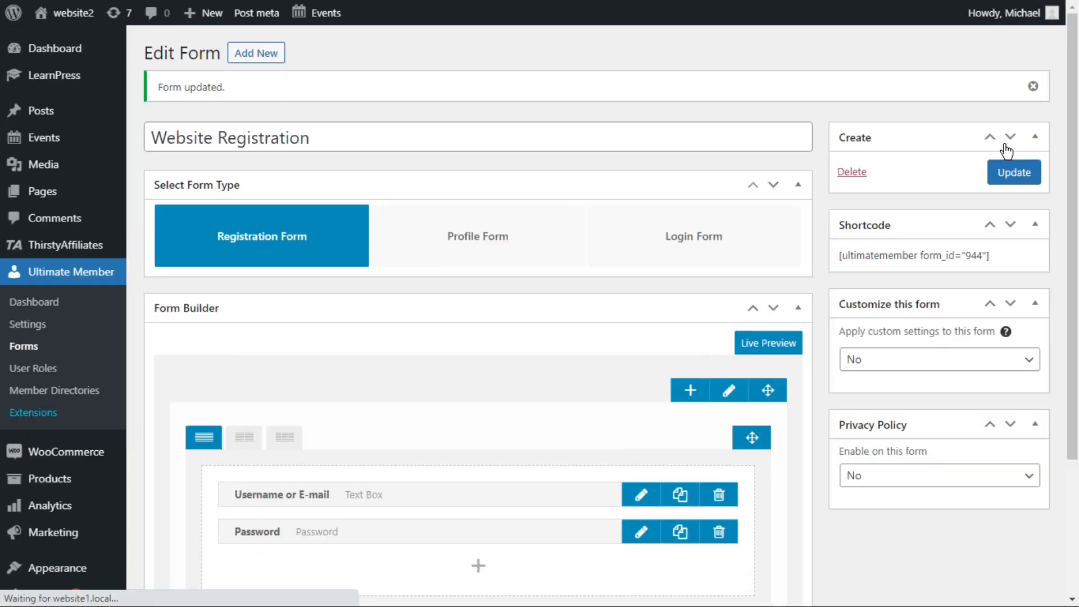
- Set up a WP Sheet Editor spreadsheet for the new post type um_form and save its columns
scroll(393, 382, down, 3)
mouse_move(70, 534)
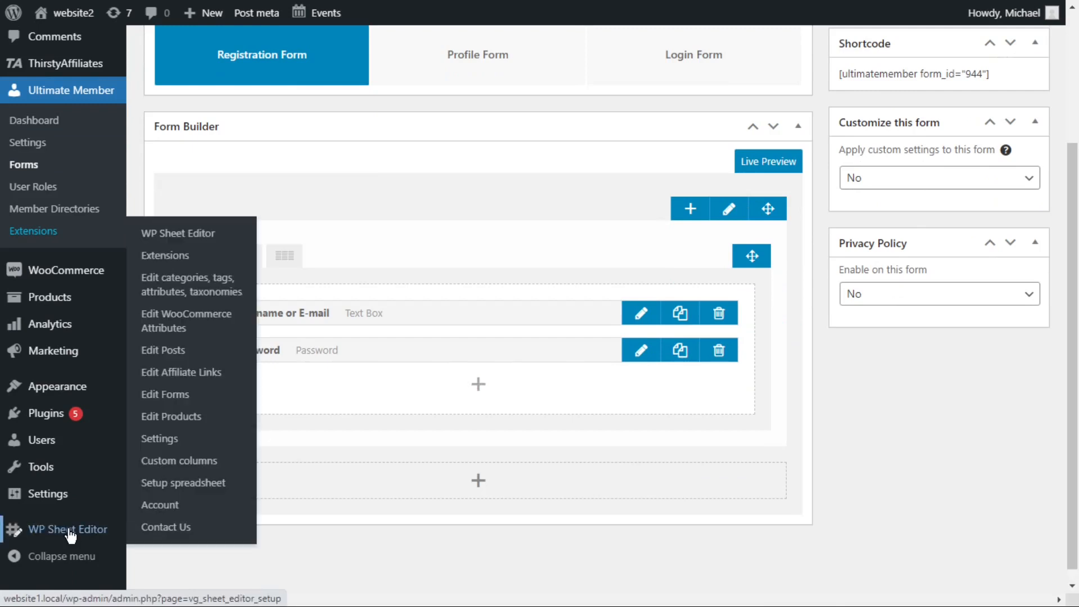
click(214, 482)
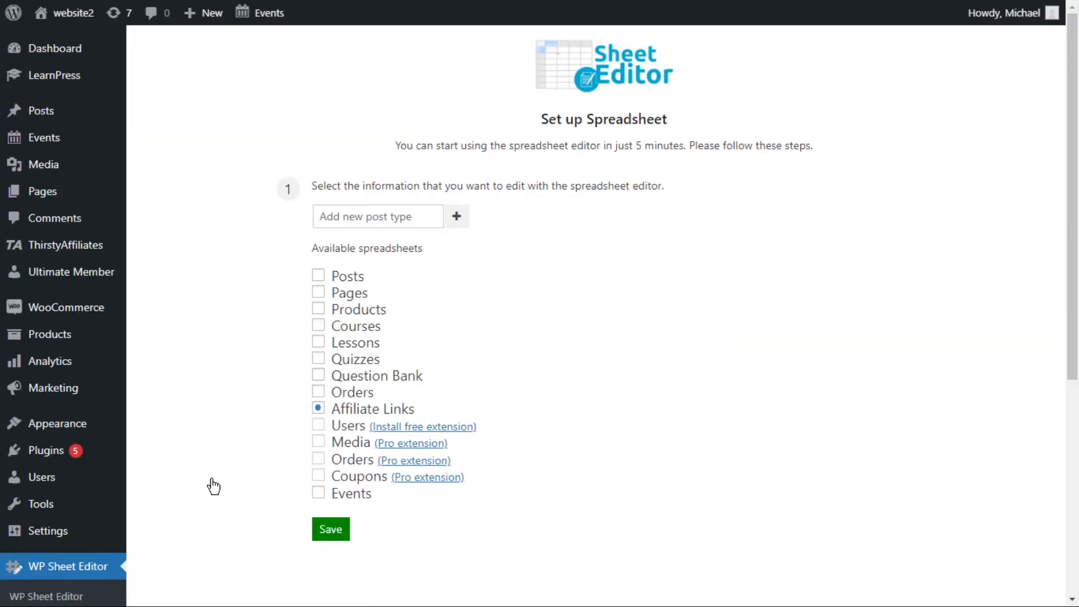
click(400, 216)
text(um_form)
click(466, 224)
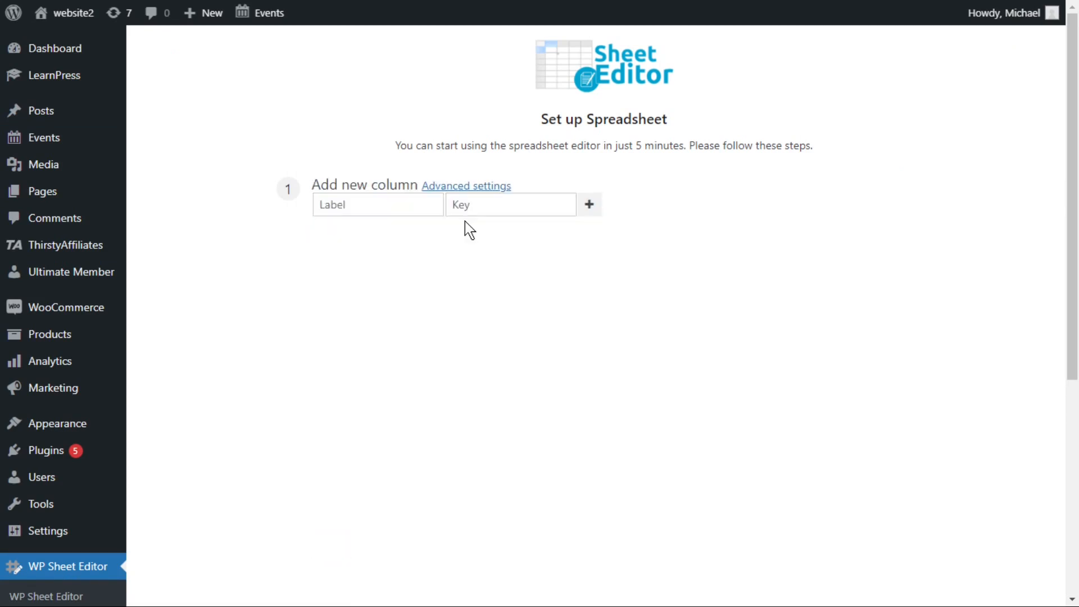
scroll(481, 402, down, 20)
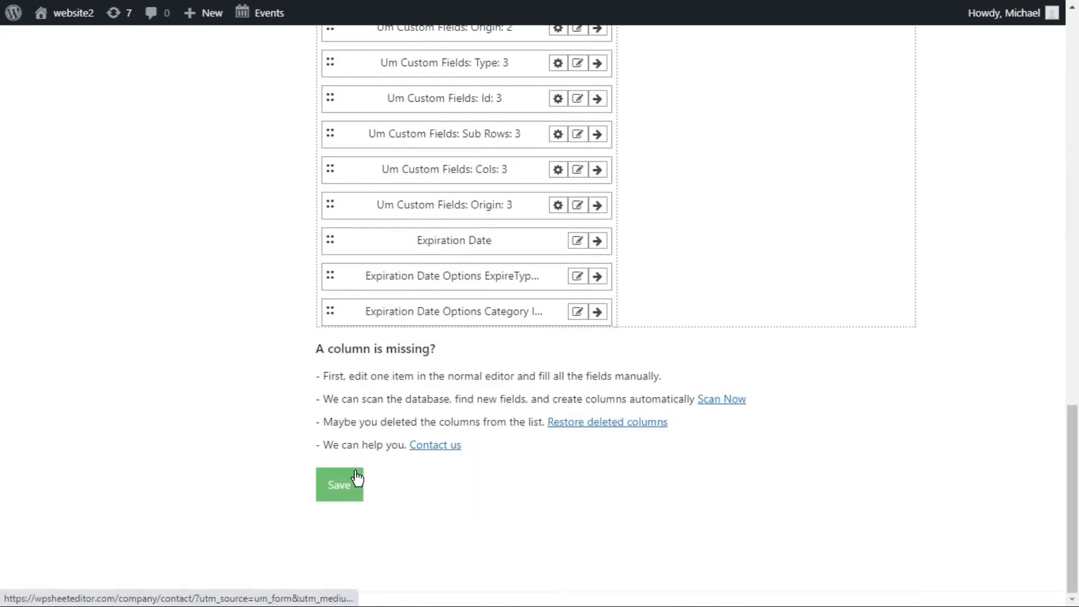
click(358, 483)
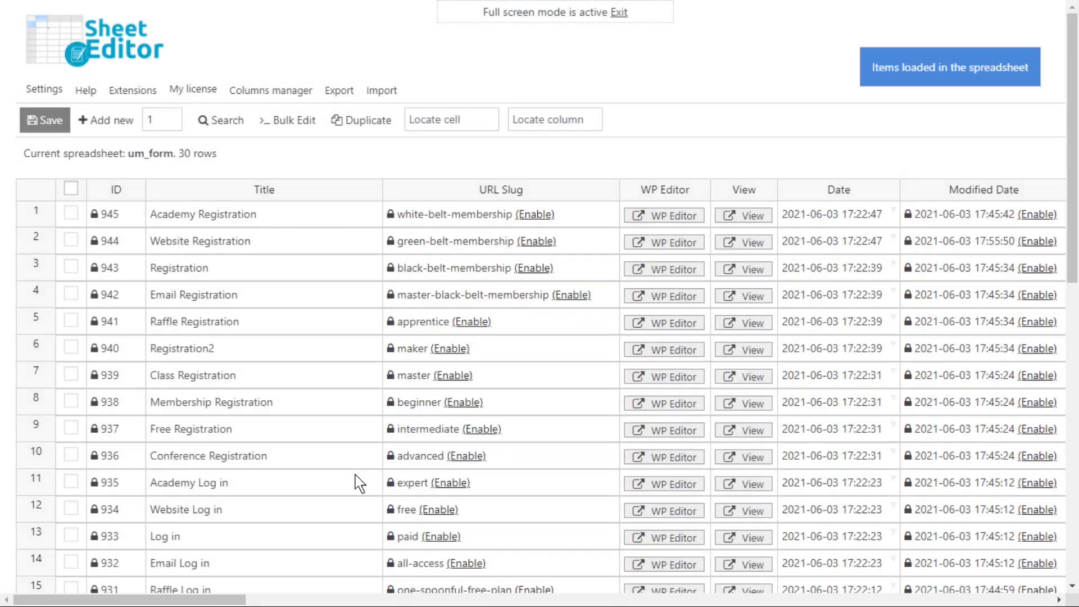
- Search the um_form spreadsheet for forms containing the keyword "email"
mouse_move(234, 130)
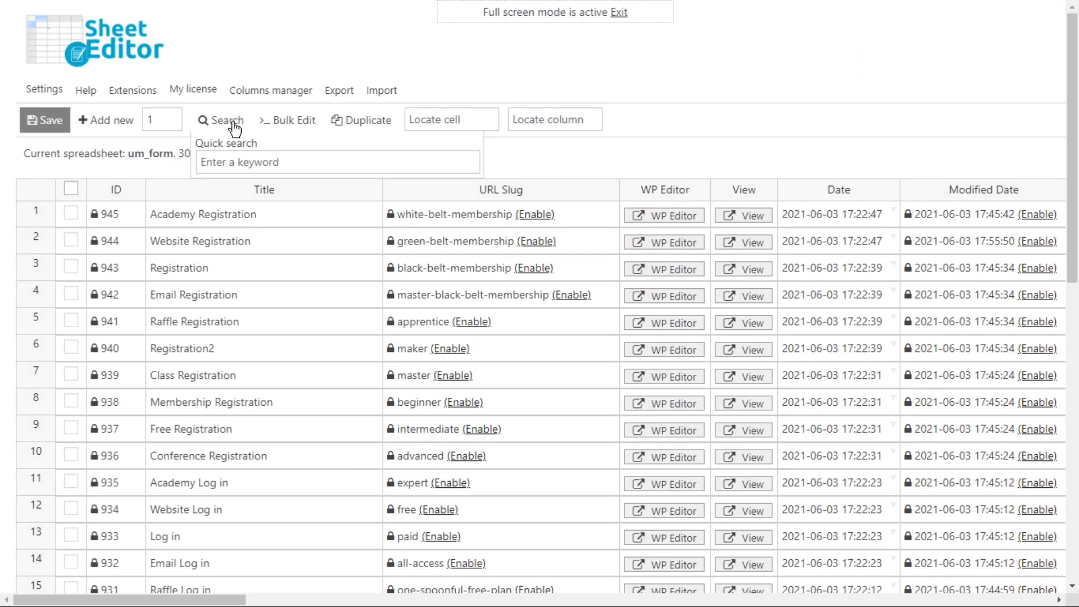
mouse_move(293, 130)
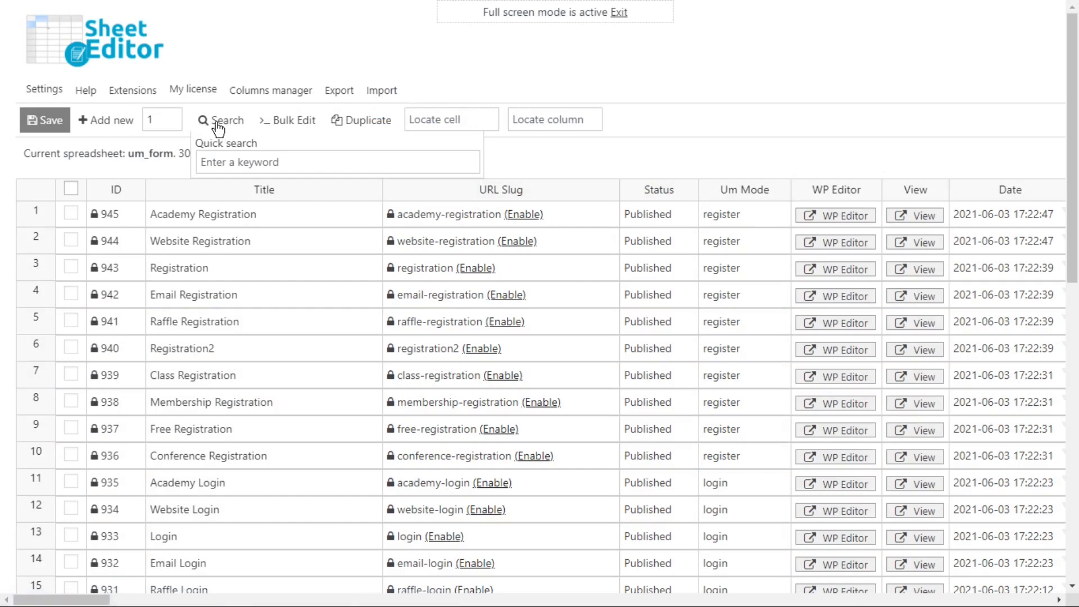
click(216, 121)
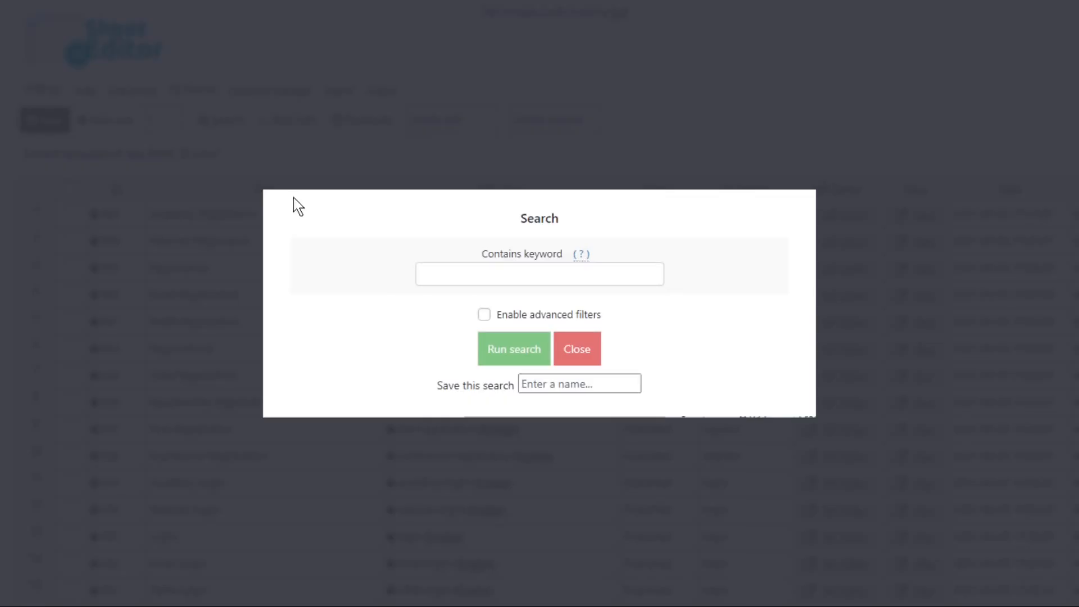
click(506, 278)
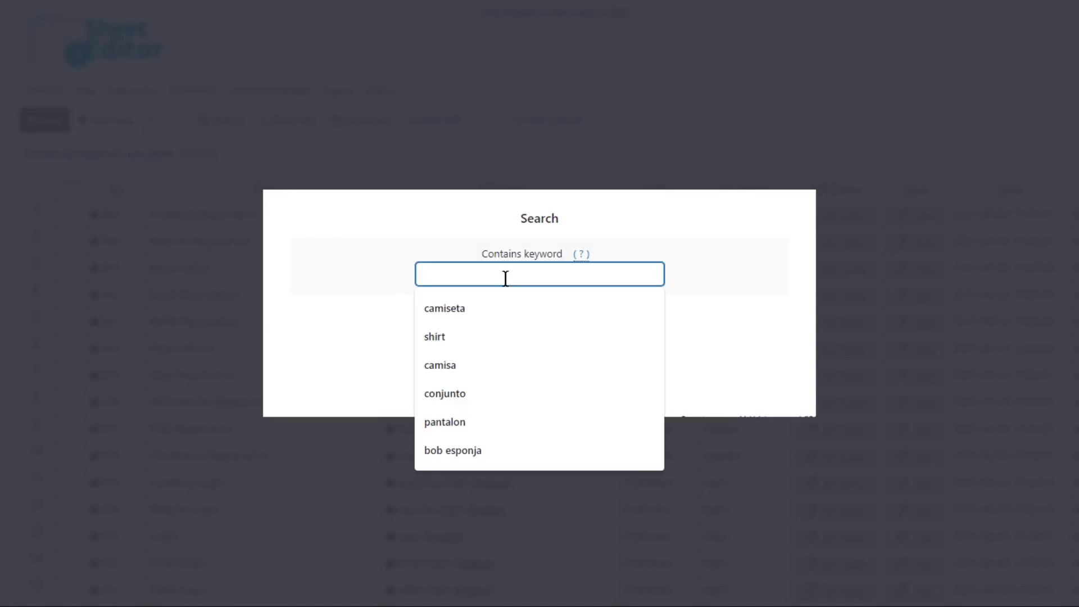
text(email)
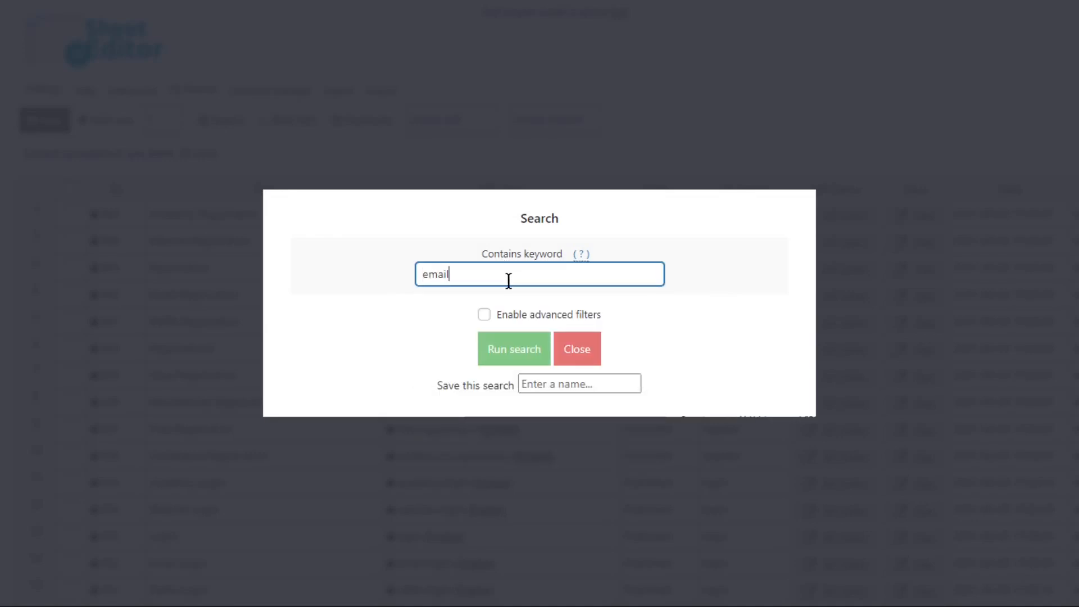
click(532, 351)
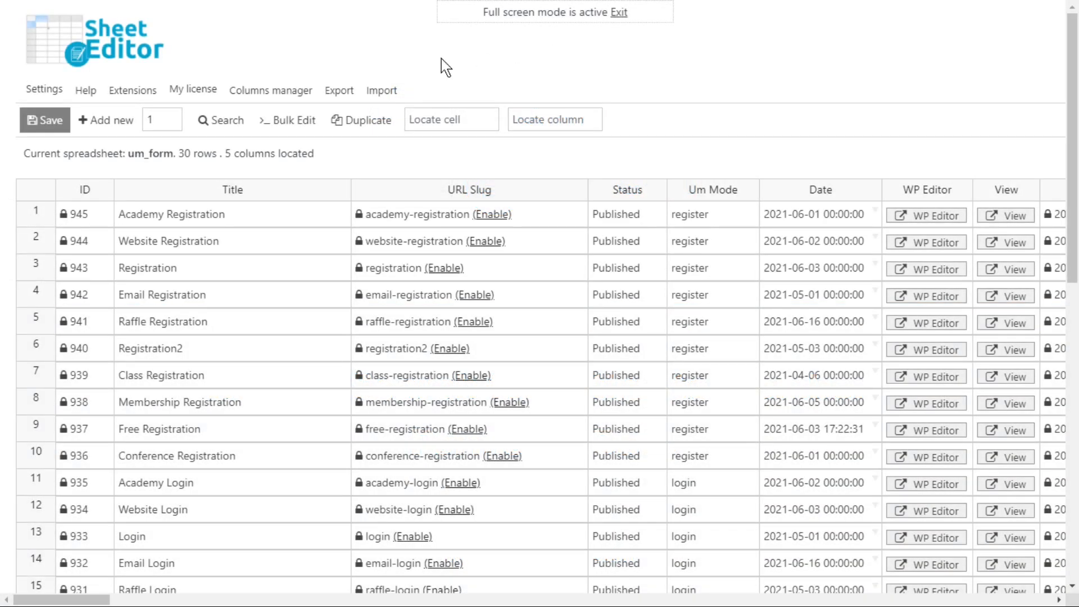
- Filter the forms with an advanced search for dates from 06/01/2021 to 06/03/2021 and review the matching rows
click(222, 120)
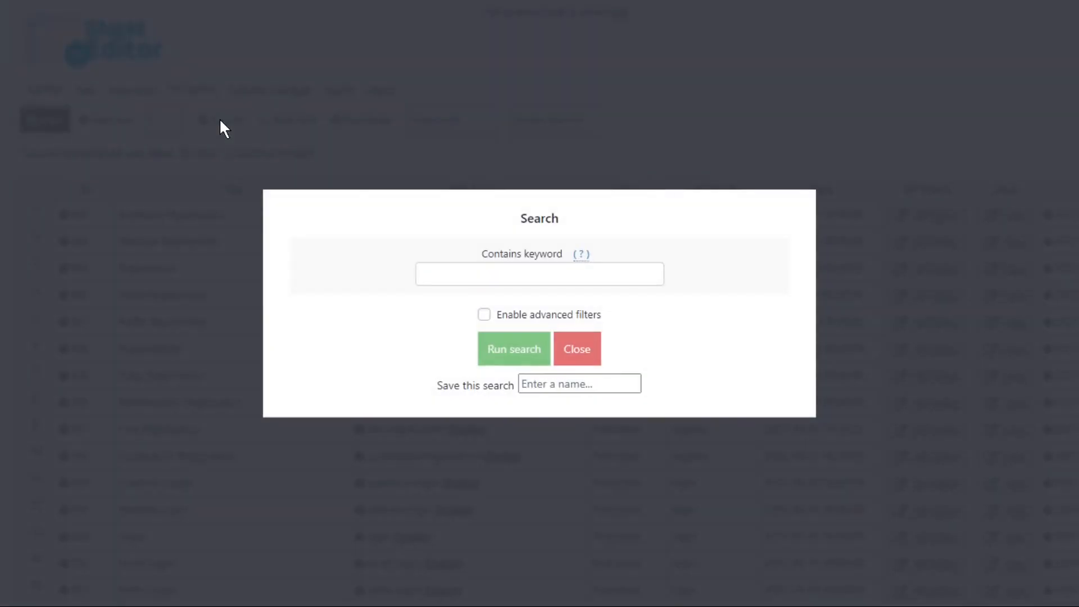
click(484, 316)
click(585, 510)
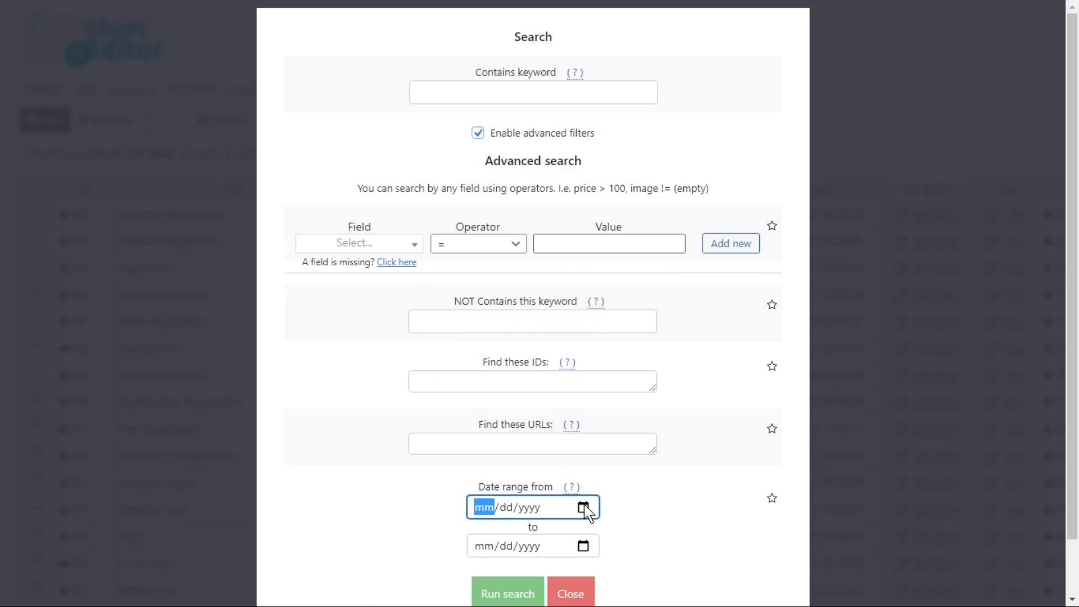
click(531, 344)
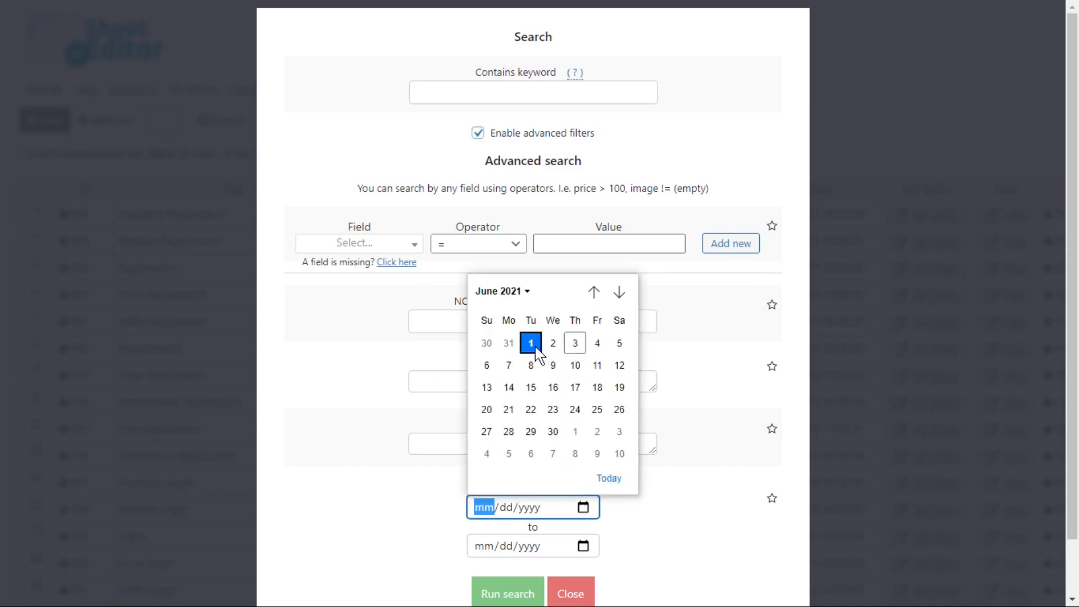
click(584, 546)
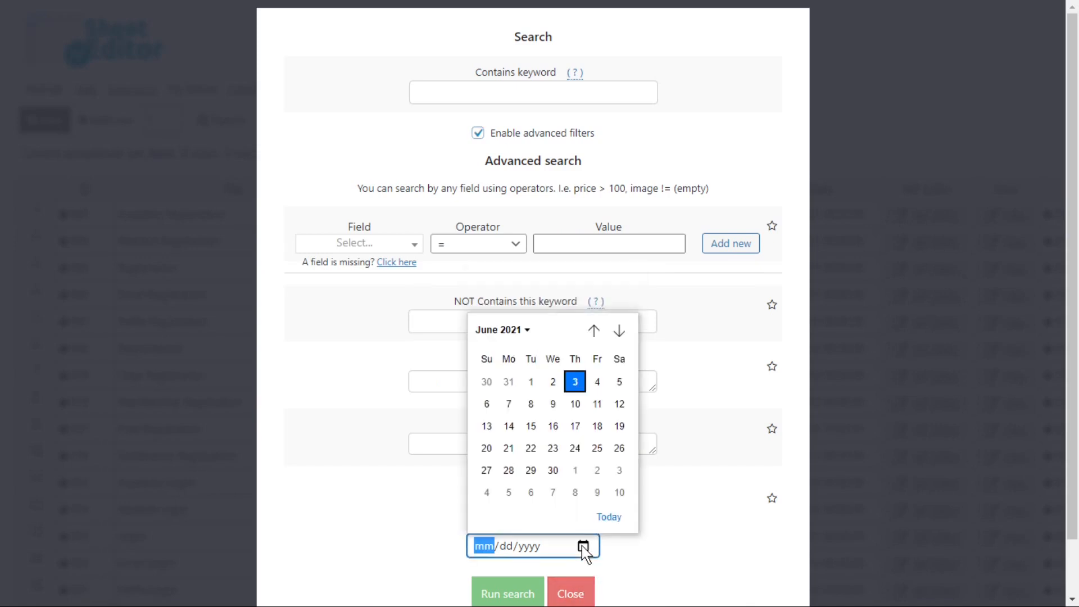
click(575, 382)
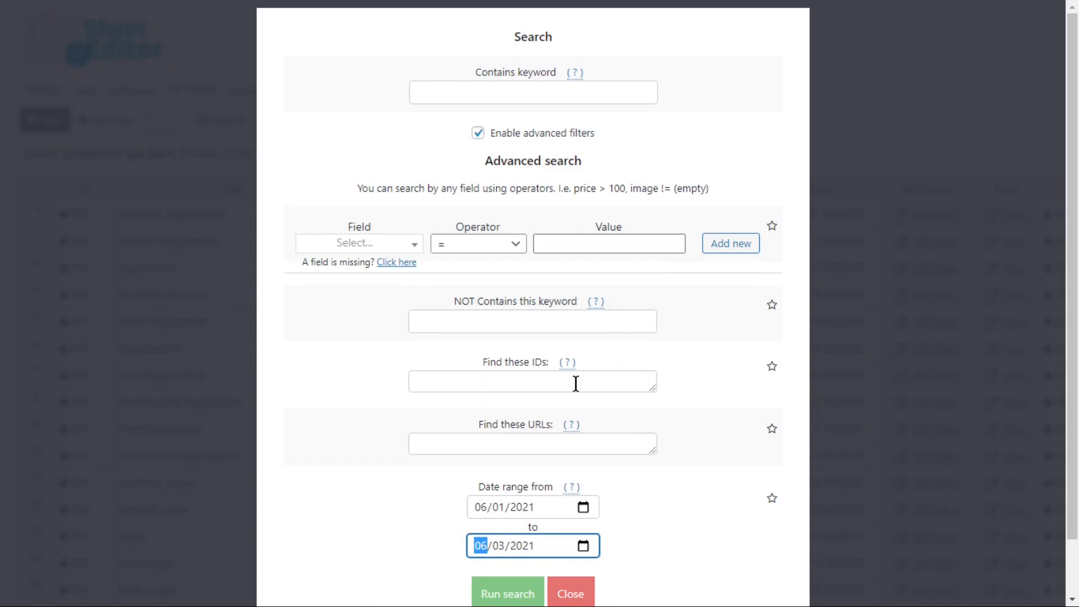
click(513, 600)
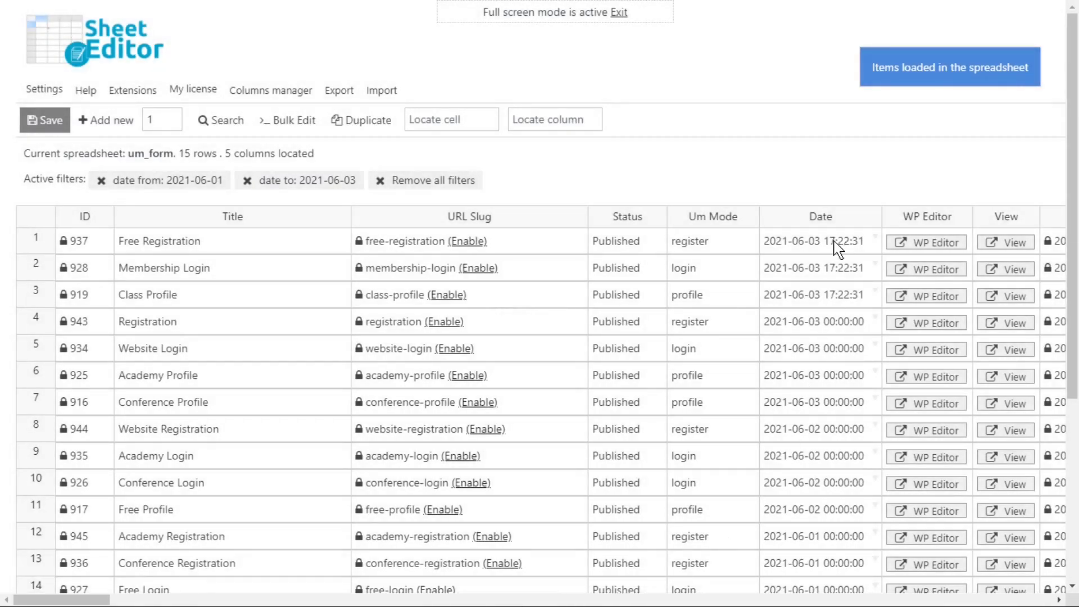
scroll(807, 371, down, 5)
scroll(803, 393, up, 5)
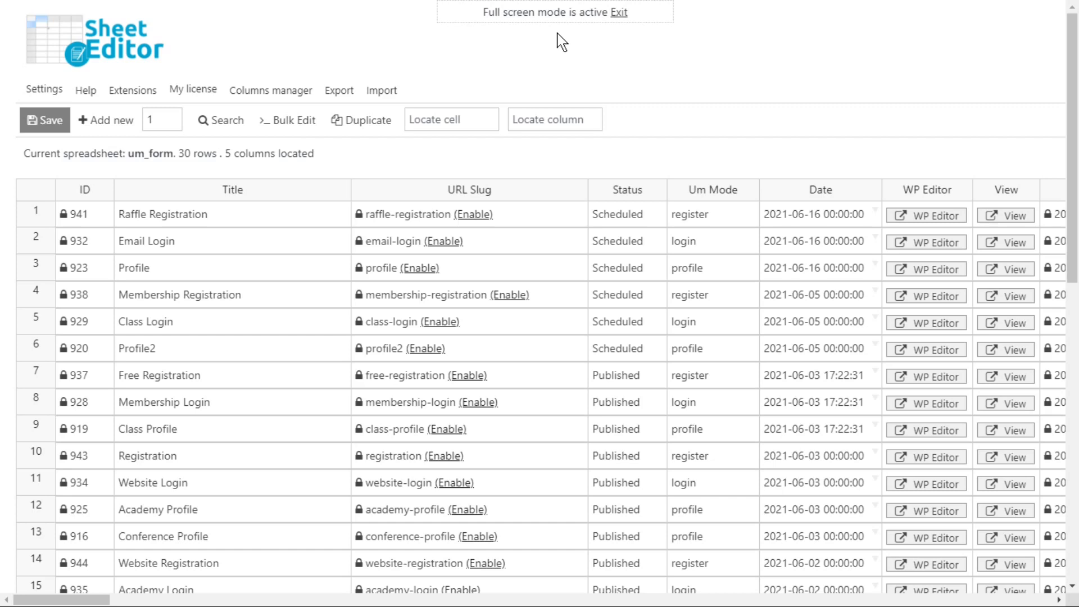
- Run an advanced search for forms whose Um Mode field equals "register"
click(220, 121)
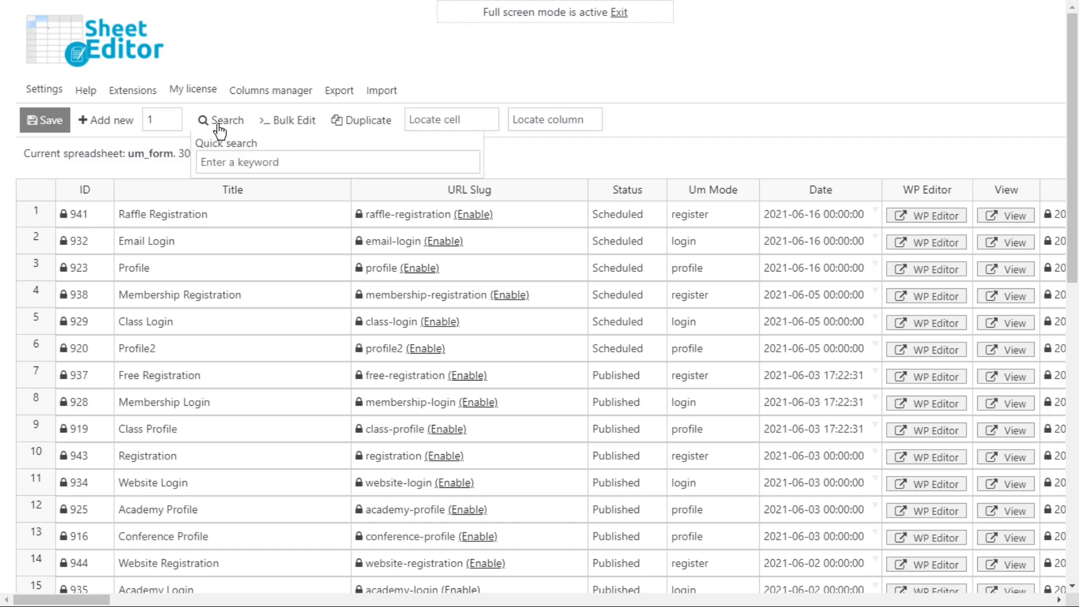
click(217, 125)
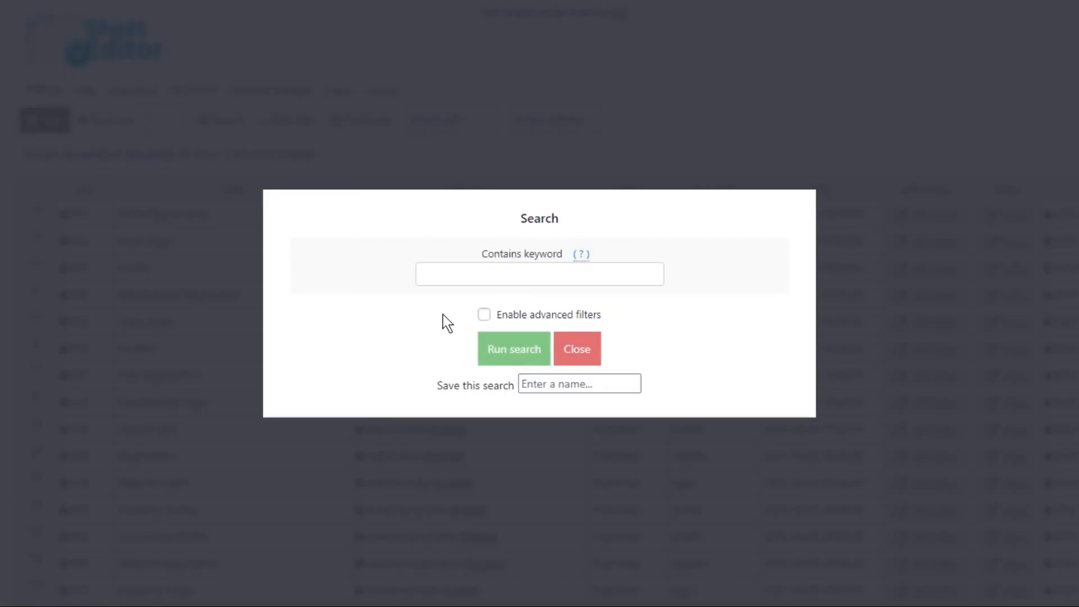
click(484, 315)
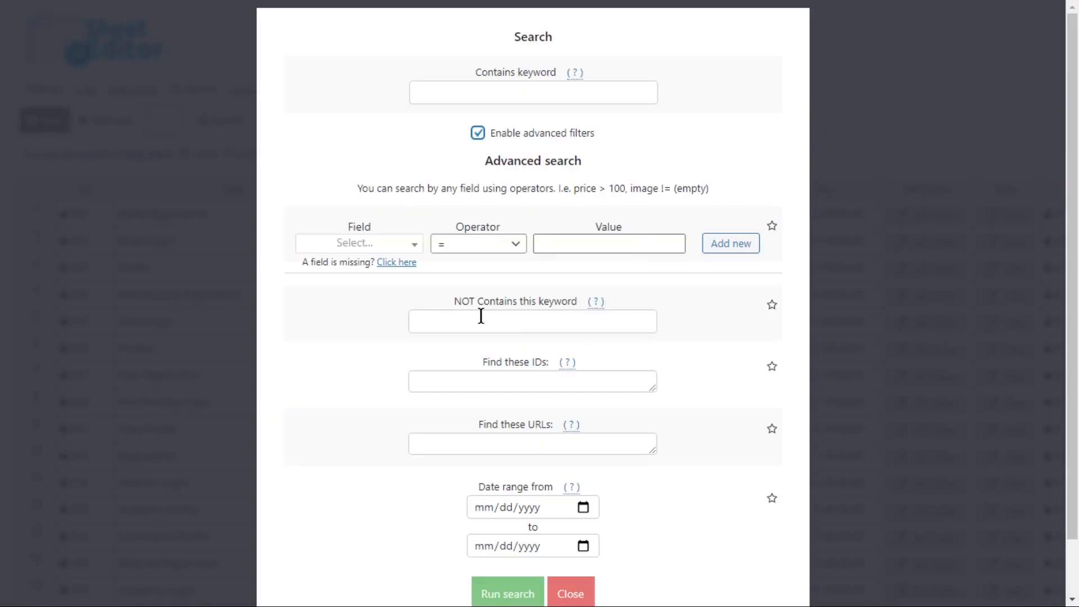
click(368, 245)
text(um mode)
click(339, 306)
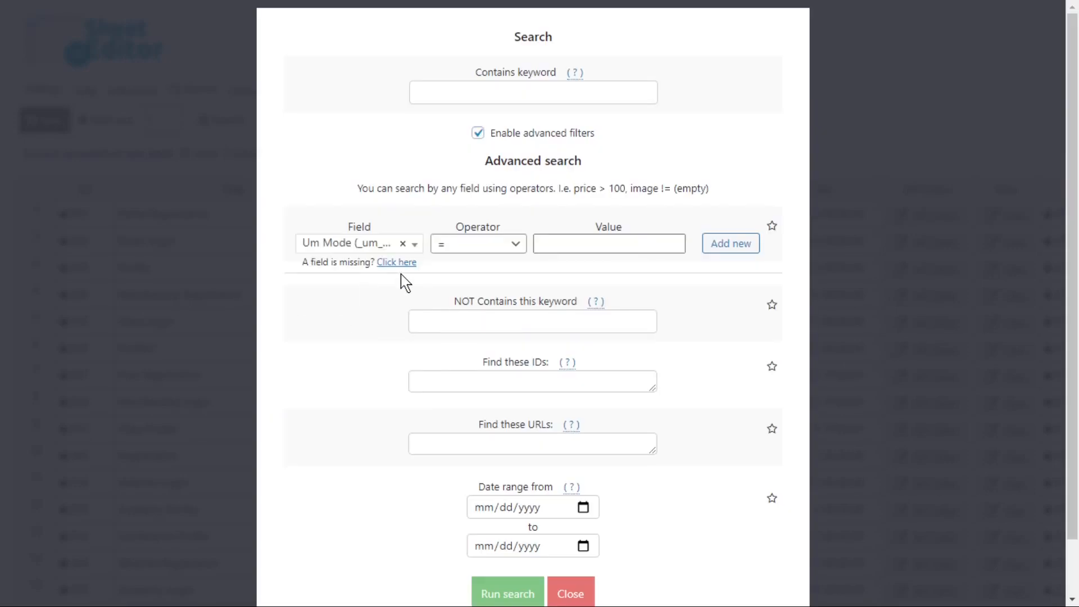
click(572, 252)
click(572, 251)
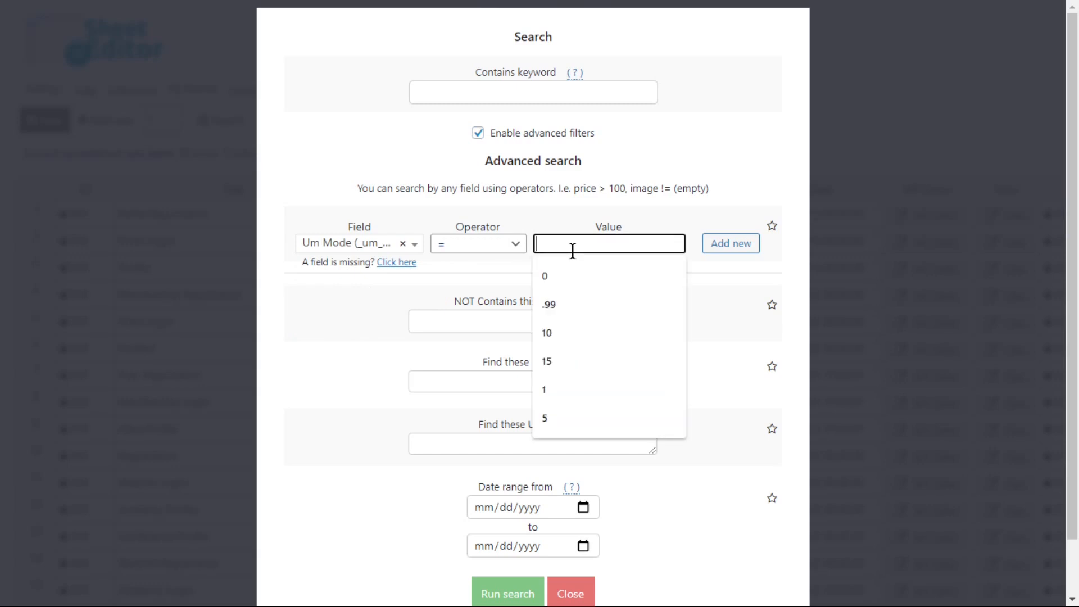
text(register)
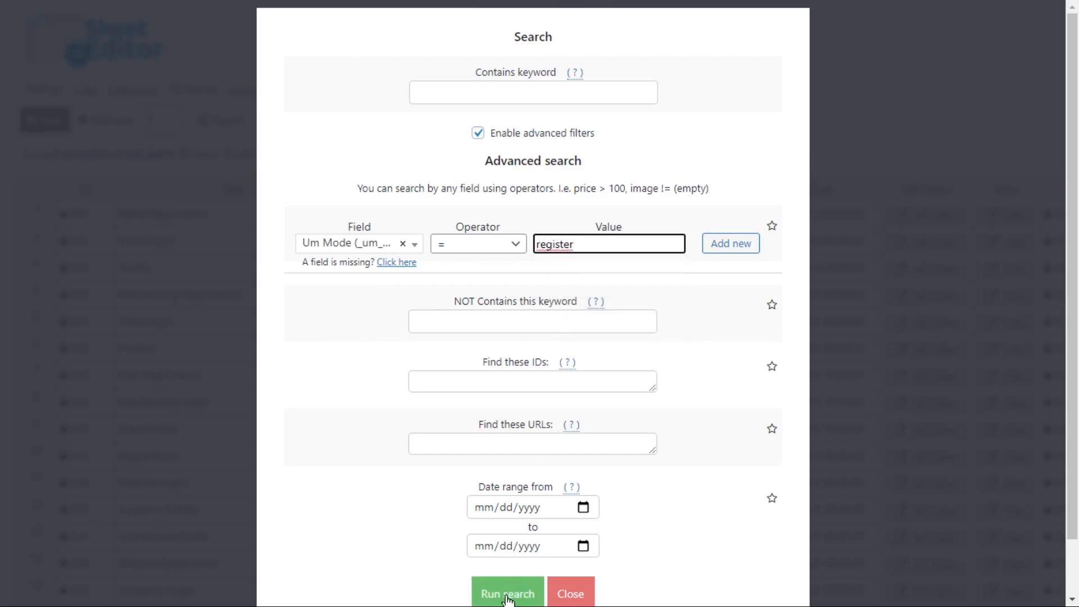
scroll(507, 592, down, 1)
click(492, 535)
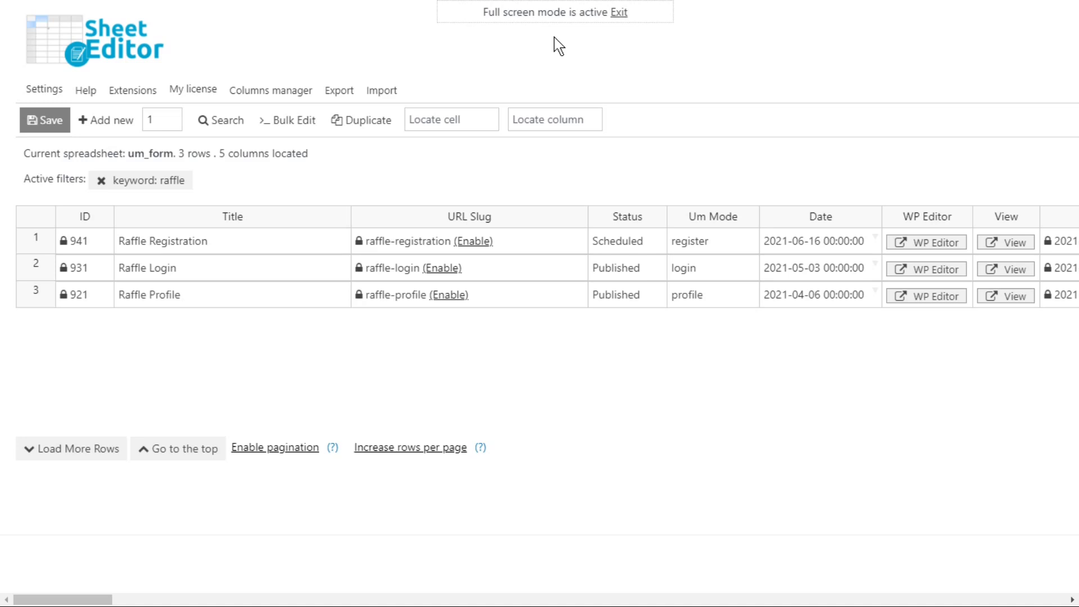
mouse_move(308, 116)
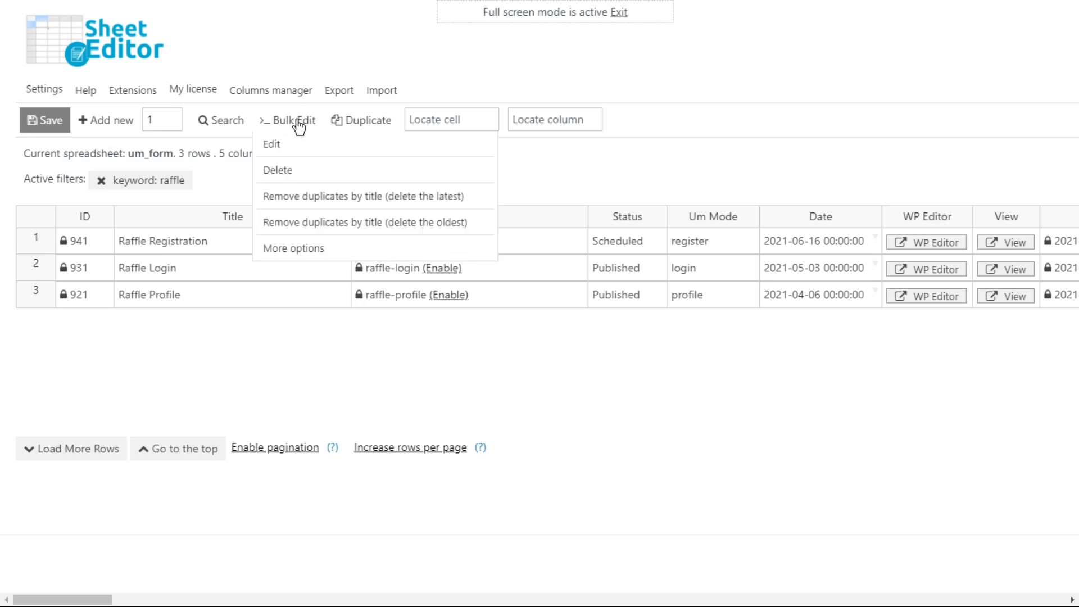
click(294, 171)
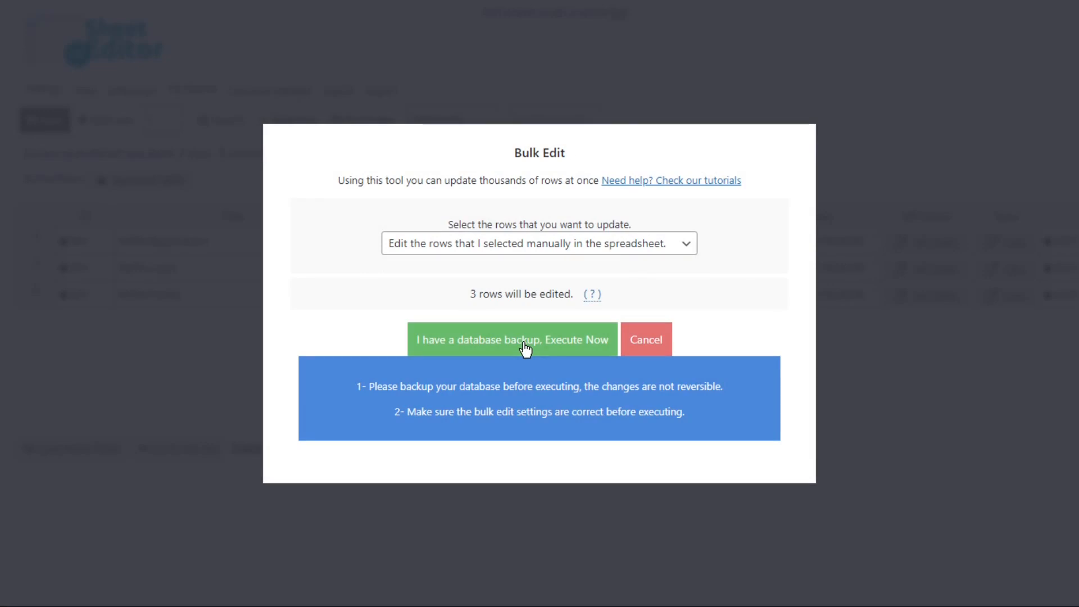
click(644, 345)
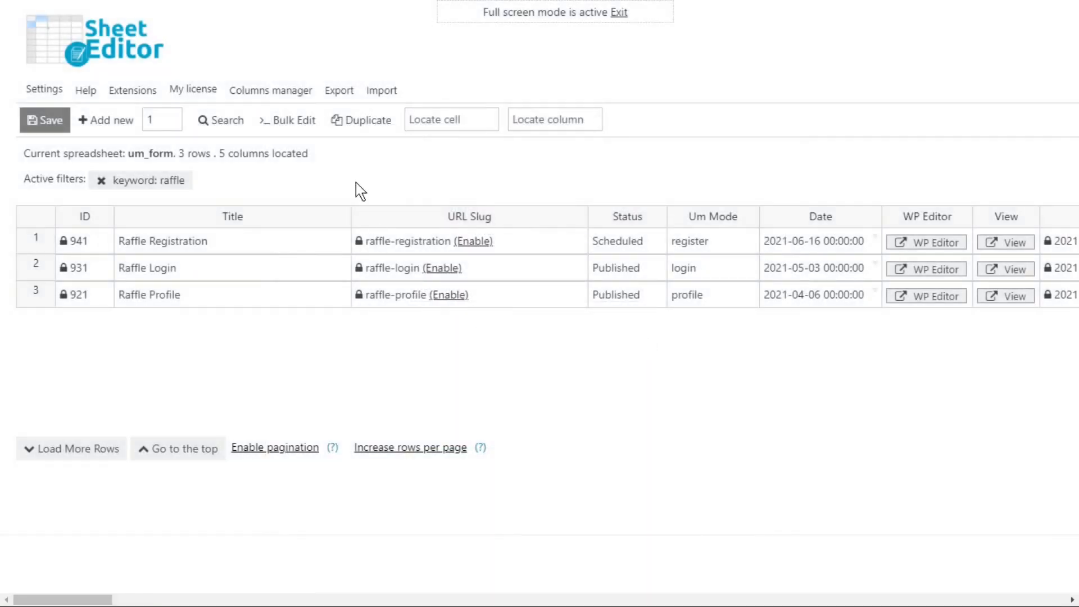
- Bulk edit the forms filtered by the keyword "raffle", setting their Status value to Trash, and execute the edit
click(300, 139)
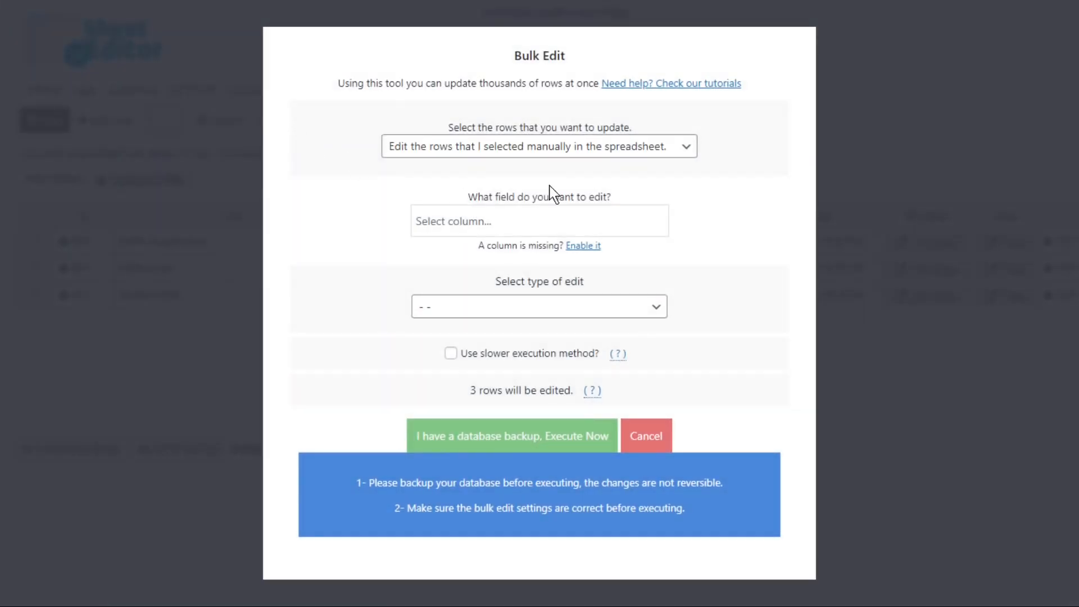
click(574, 221)
text(stat)
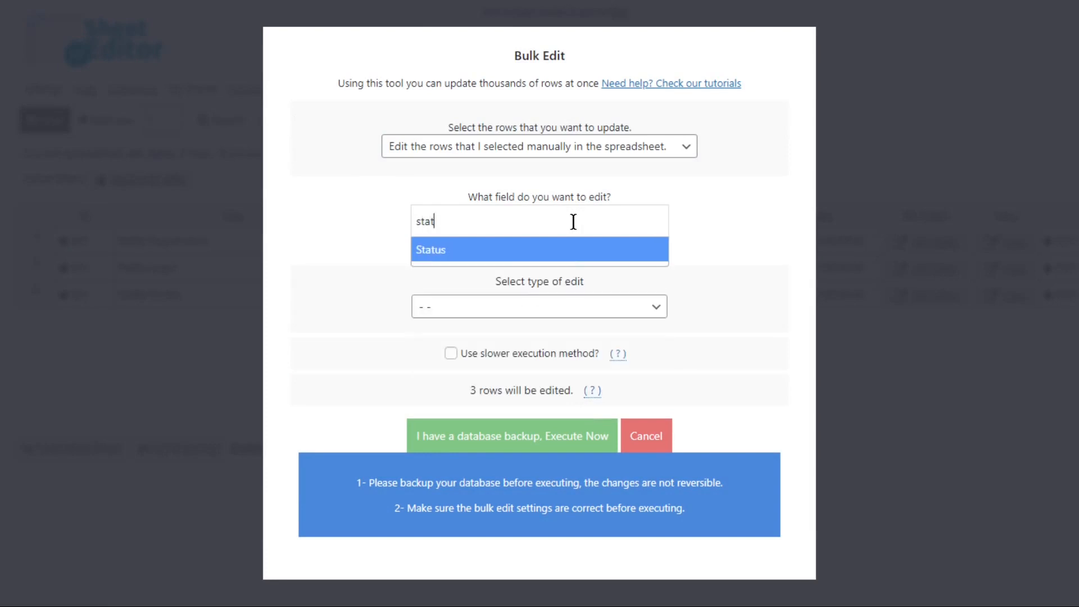
click(569, 249)
click(558, 308)
click(548, 343)
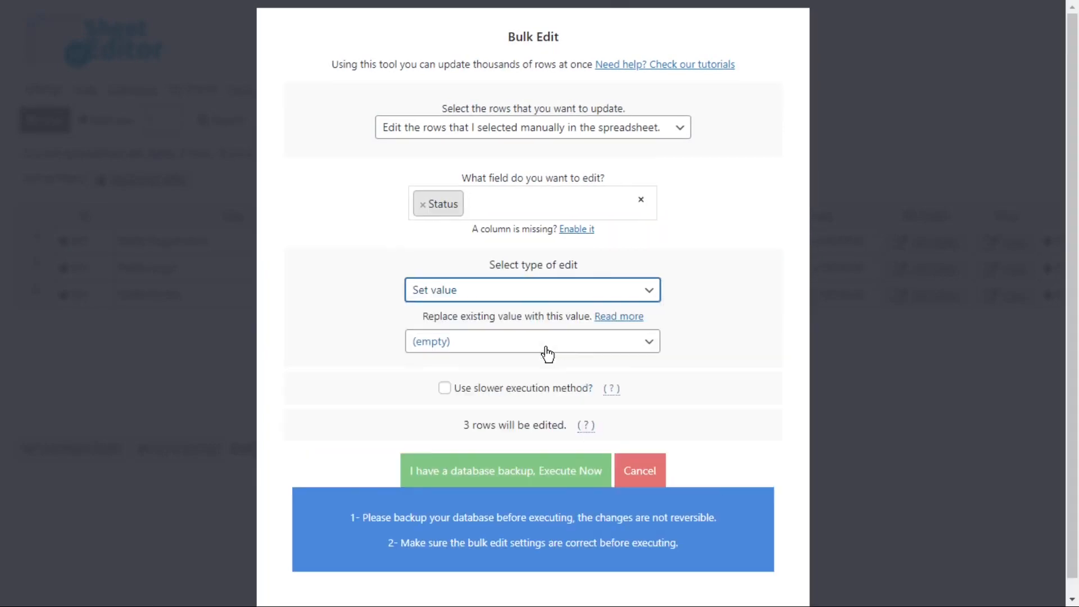
click(548, 355)
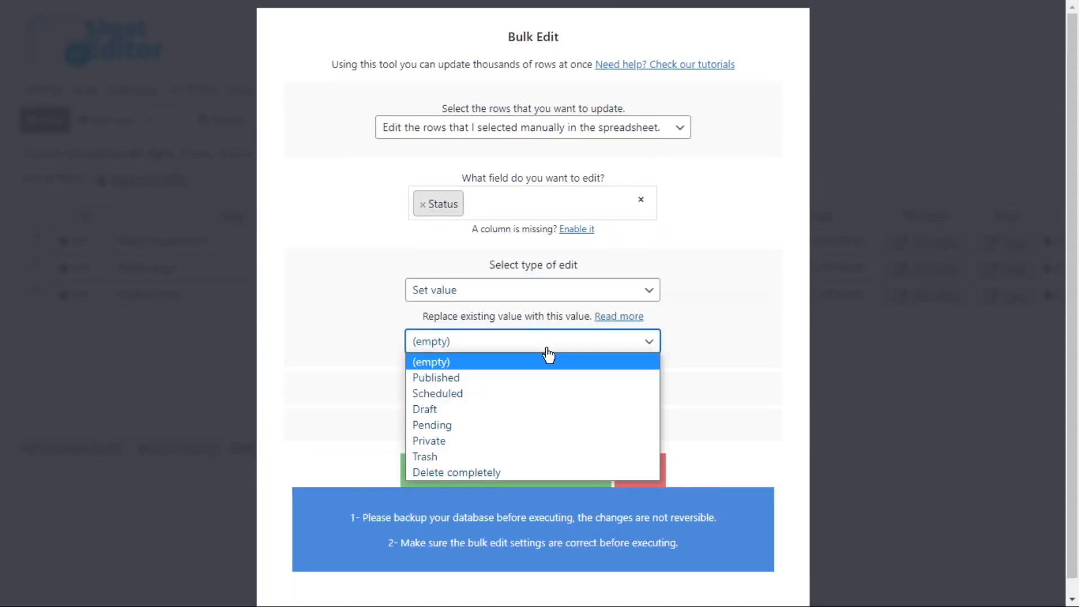
click(482, 457)
click(512, 472)
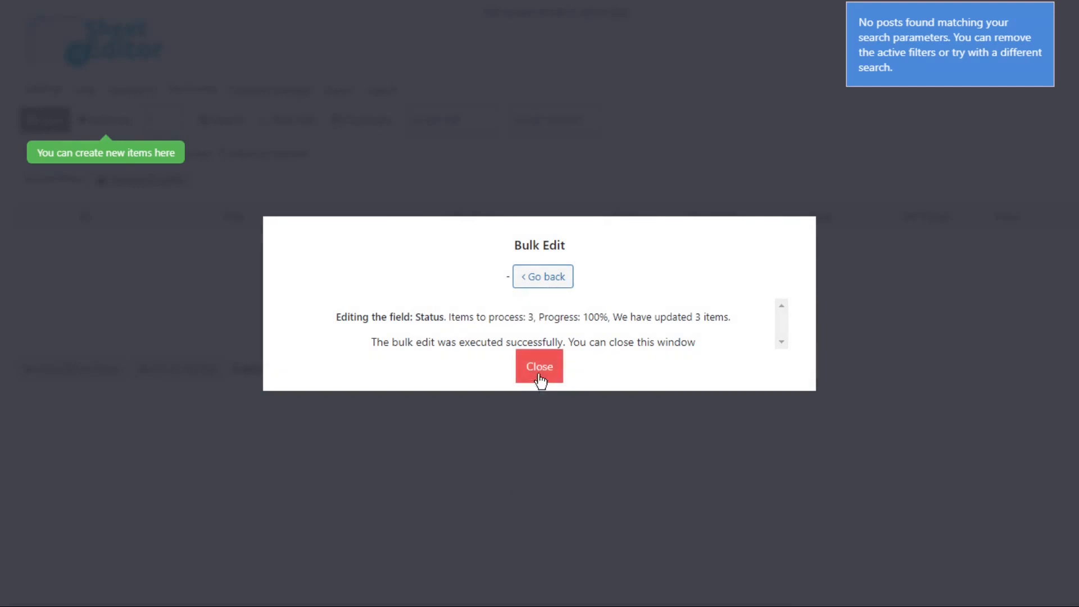
- Close the bulk edit results window for the raffle forms
click(539, 367)
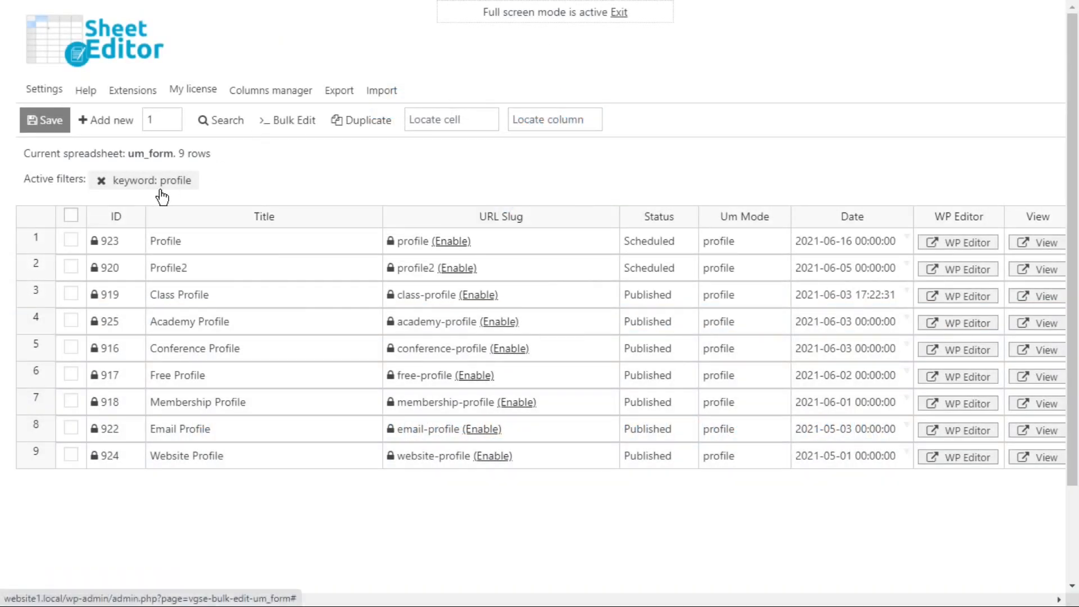
- Bulk edit only the manually selected Profile, Profile2 and Class Profile rows, setting their Um Mode value to Register, execute the edit and close the results
click(71, 240)
click(71, 267)
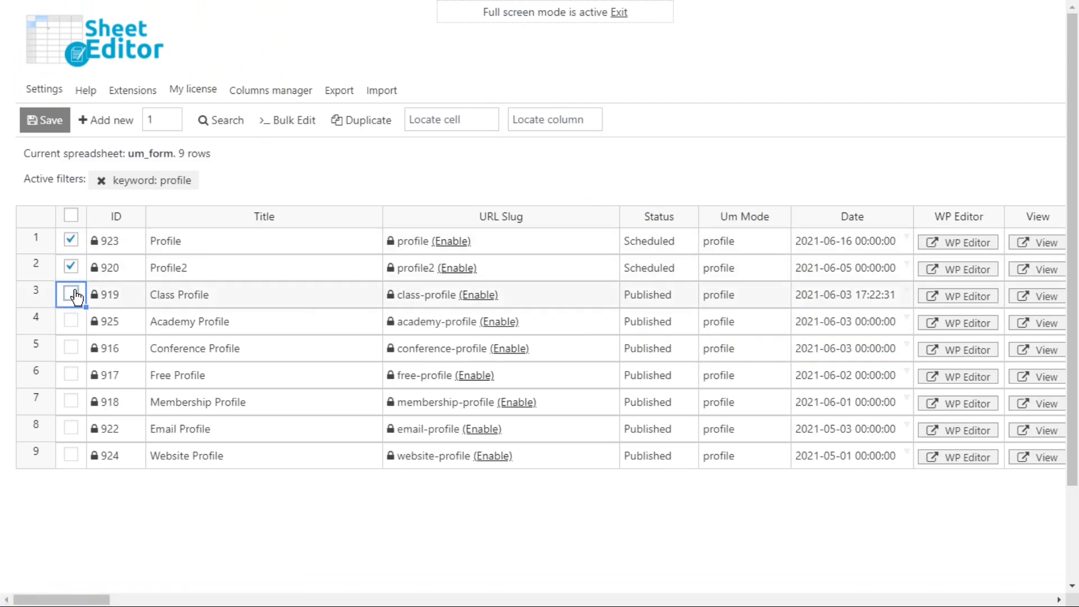
click(72, 294)
click(285, 123)
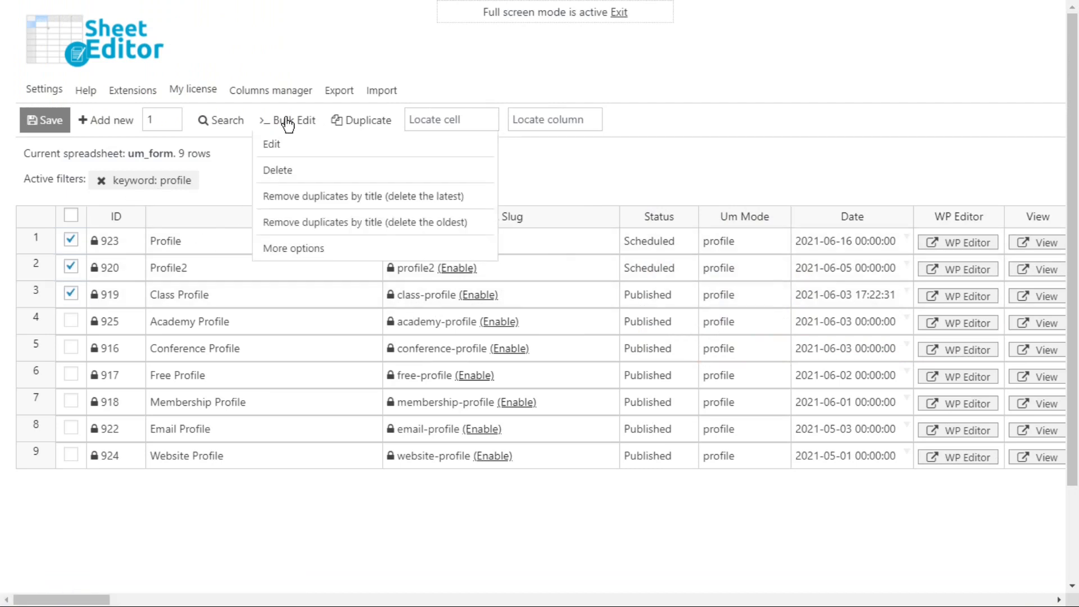
click(272, 144)
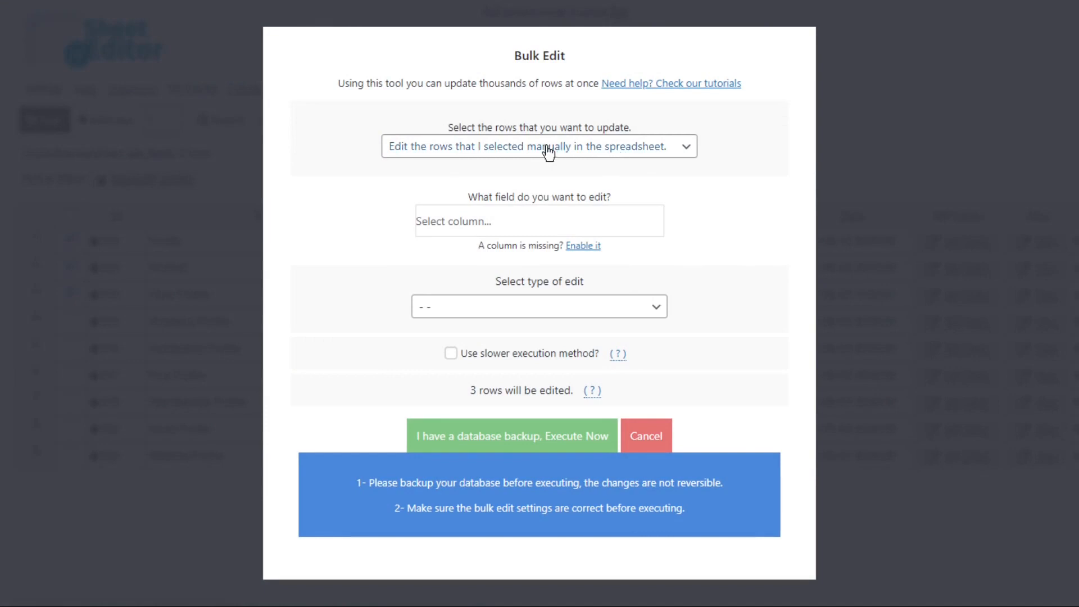
click(533, 220)
text(um mode)
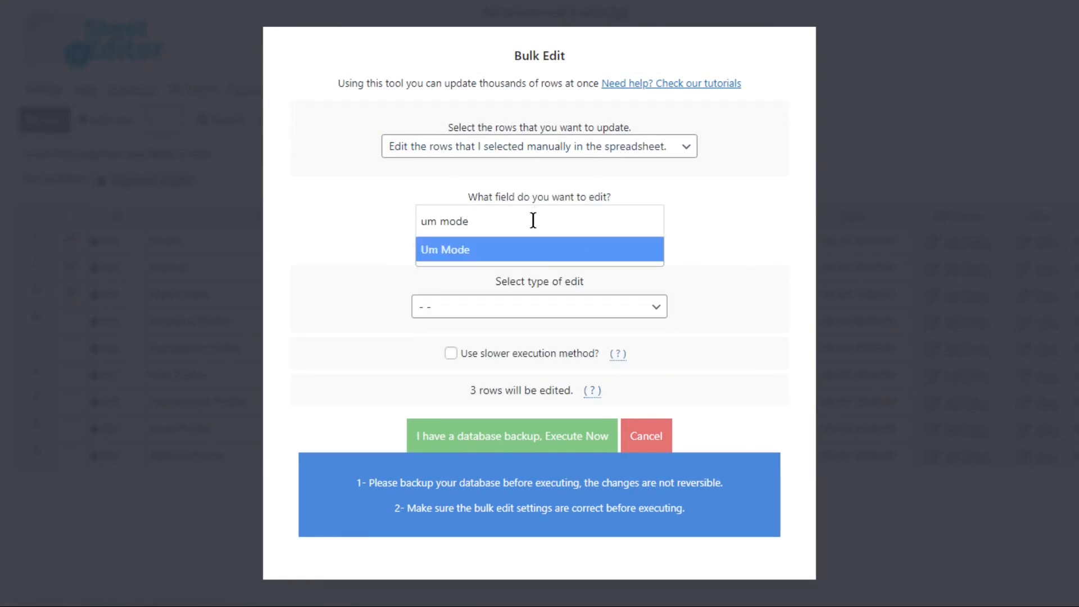
click(529, 260)
click(525, 308)
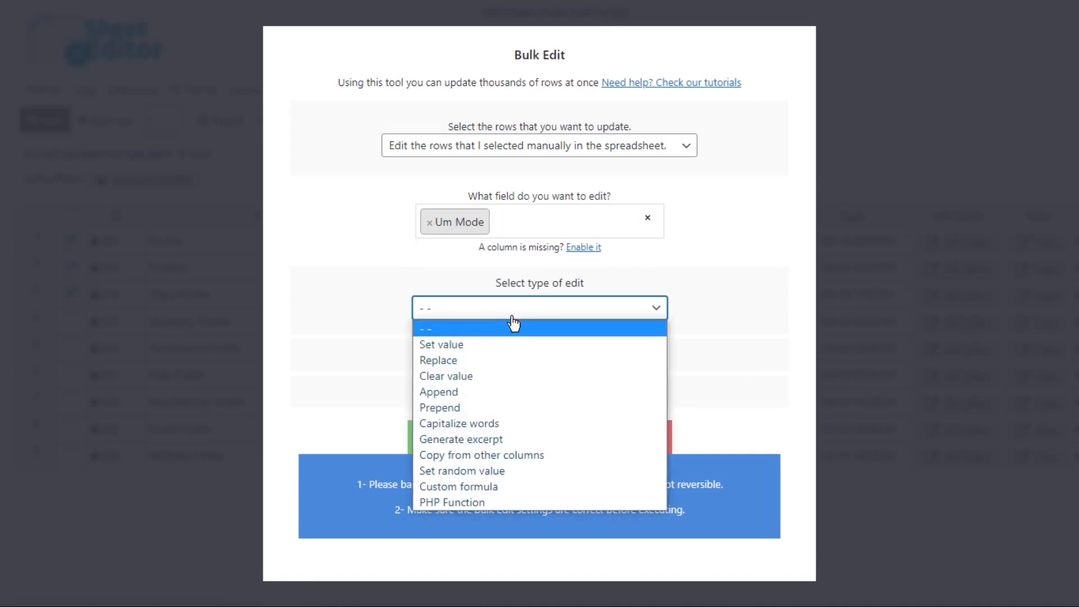
click(479, 345)
click(481, 340)
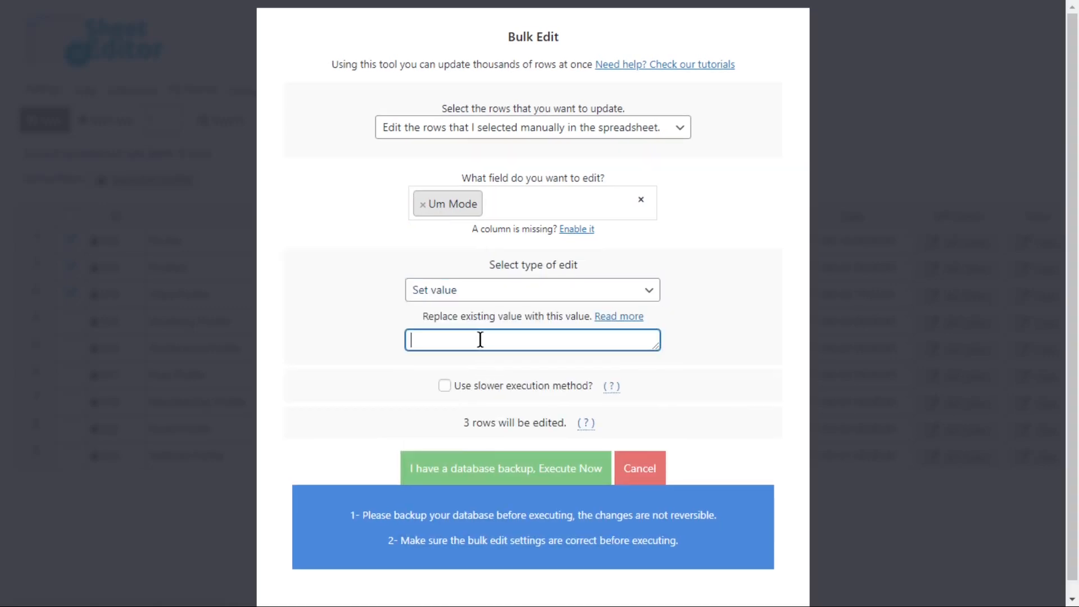
text(Register)
click(499, 470)
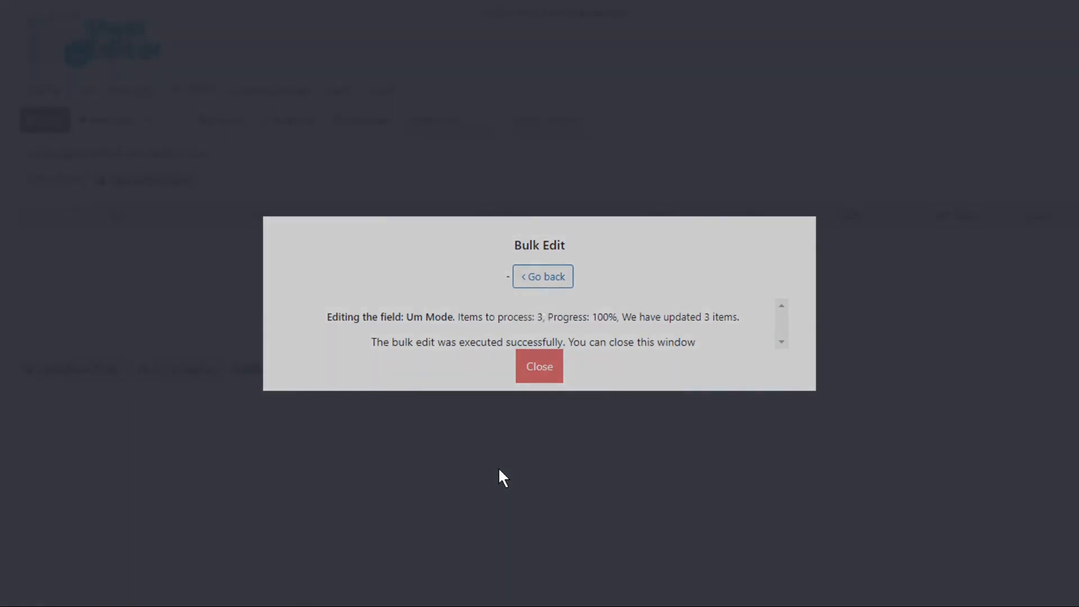
click(543, 365)
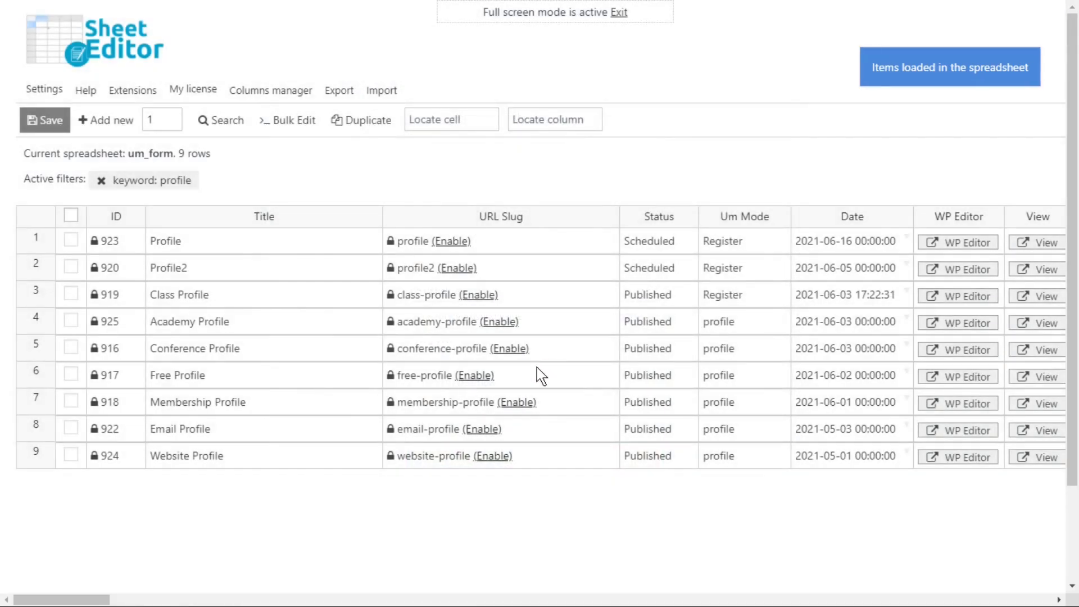